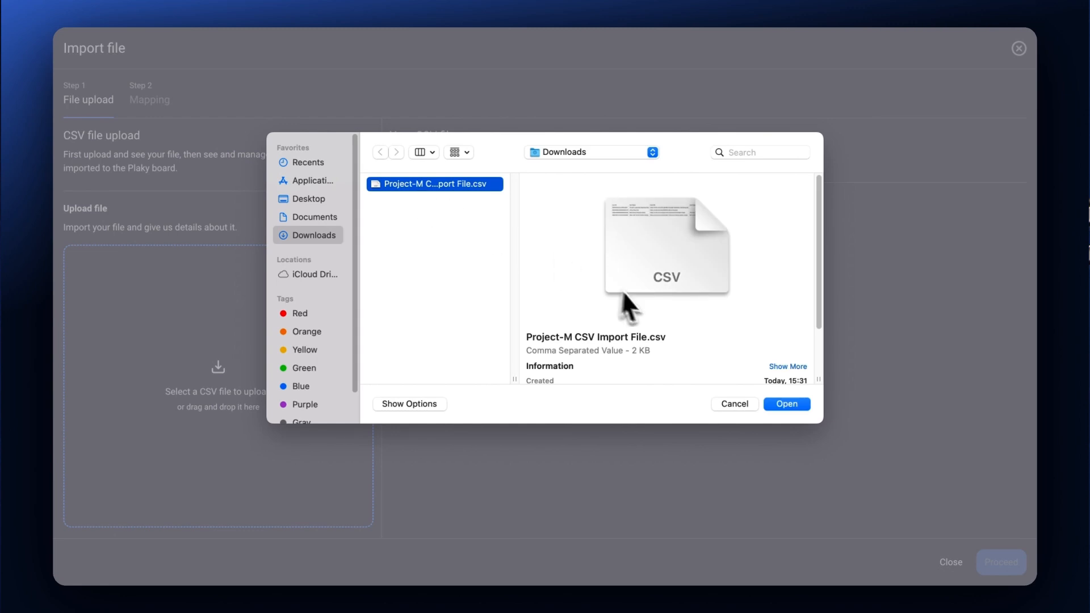
- Start a CSV import into the Project M board and upload the Project M import file from Downloads
{"action": "left_click", "coordinate": [784, 404]}
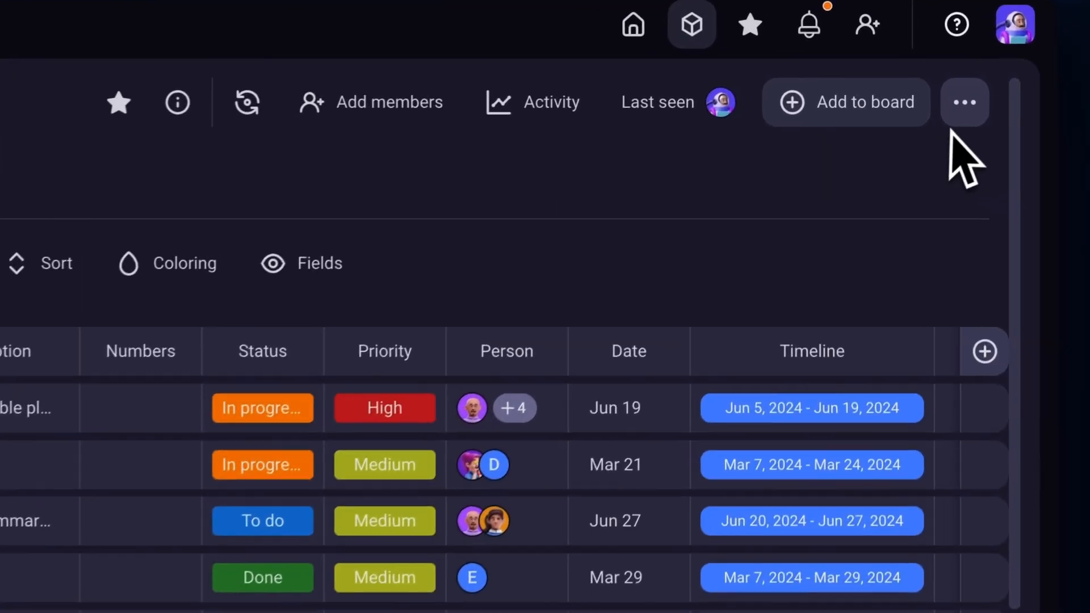
{"action": "left_click", "coordinate": [960, 122]}
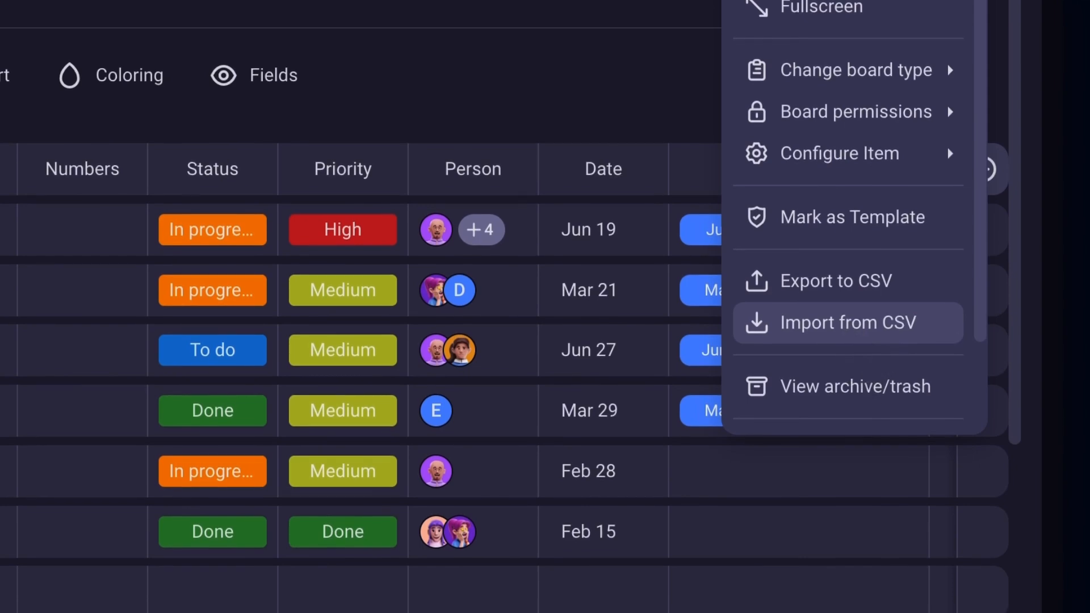
{"action": "left_click", "coordinate": [857, 475]}
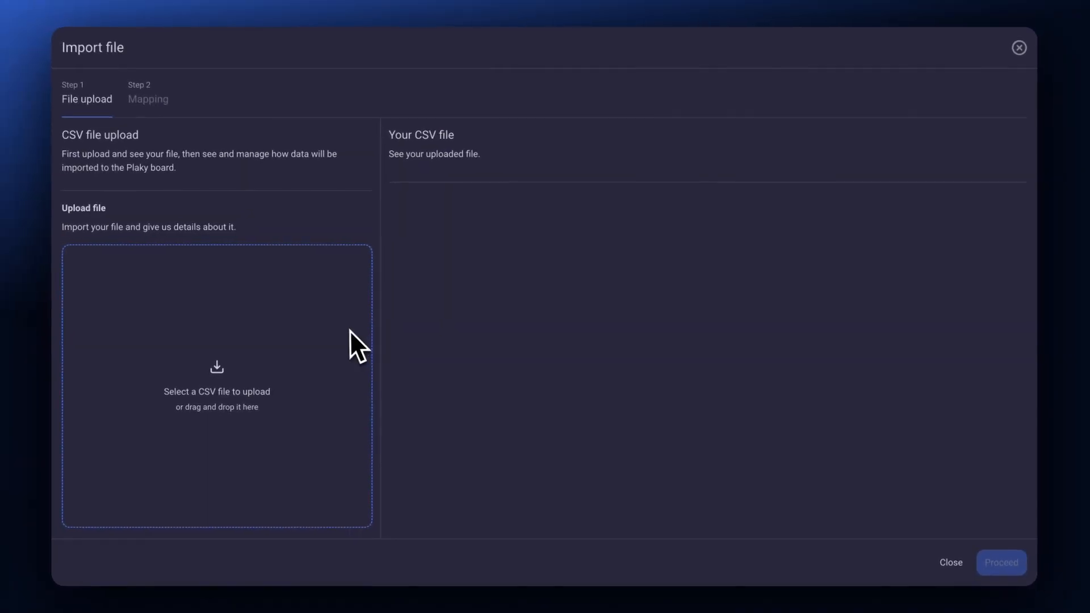
{"action": "left_click", "coordinate": [351, 329]}
{"action": "left_click", "coordinate": [442, 188]}
{"action": "left_click", "coordinate": [783, 404]}
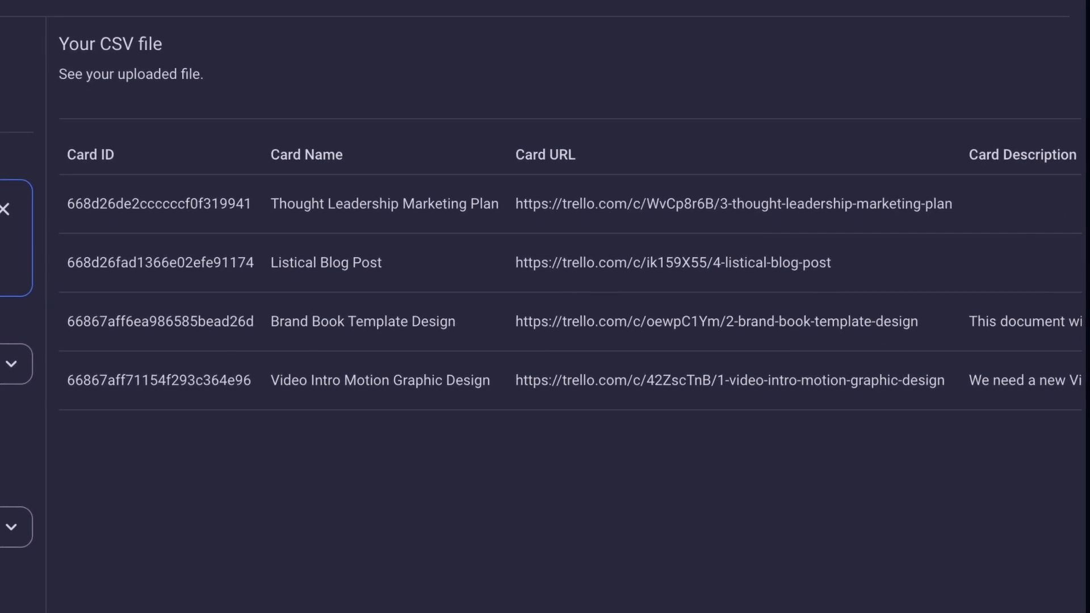
- Review the columns of the uploaded CSV file and try Space as its delimiter
{"action": "scroll", "coordinate": [565, 284], "scroll_direction": "right", "scroll_amount": 10}
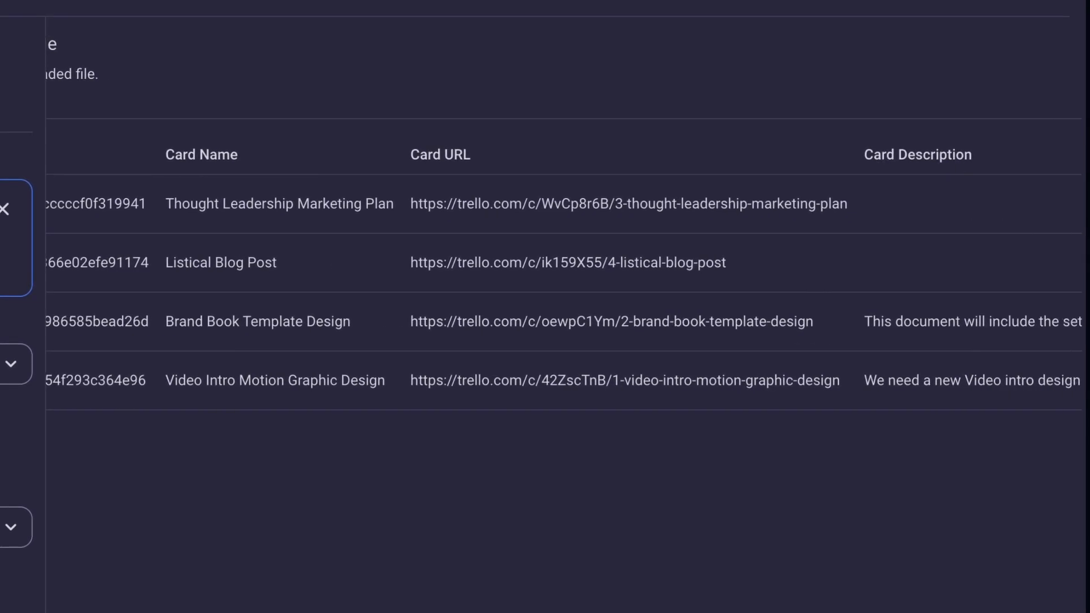
{"action": "scroll", "coordinate": [564, 284], "scroll_direction": "right", "scroll_amount": 6}
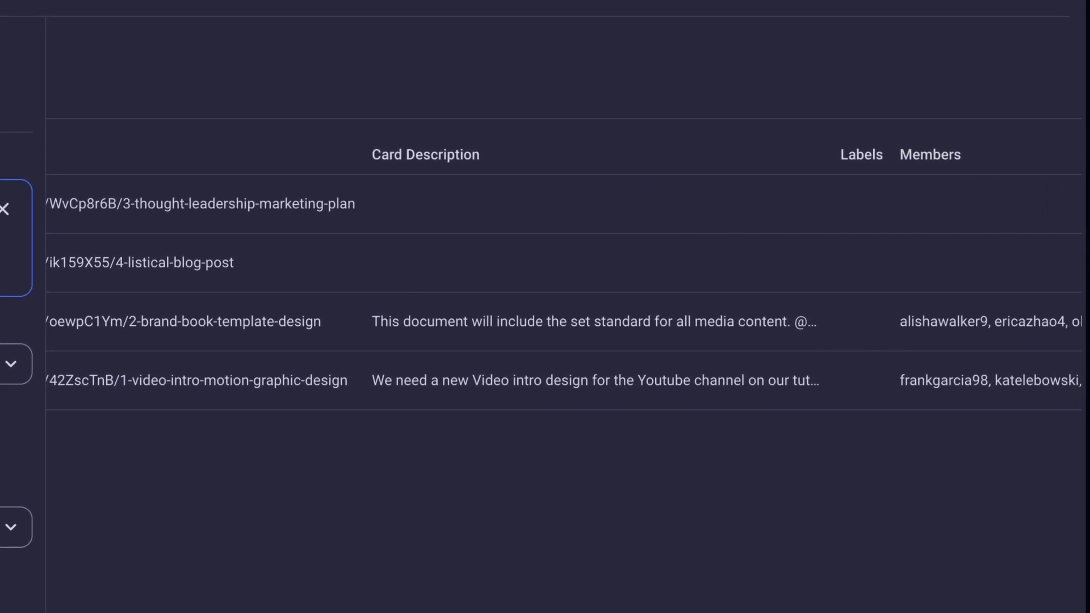
{"action": "scroll", "coordinate": [564, 284], "scroll_direction": "left", "scroll_amount": 15}
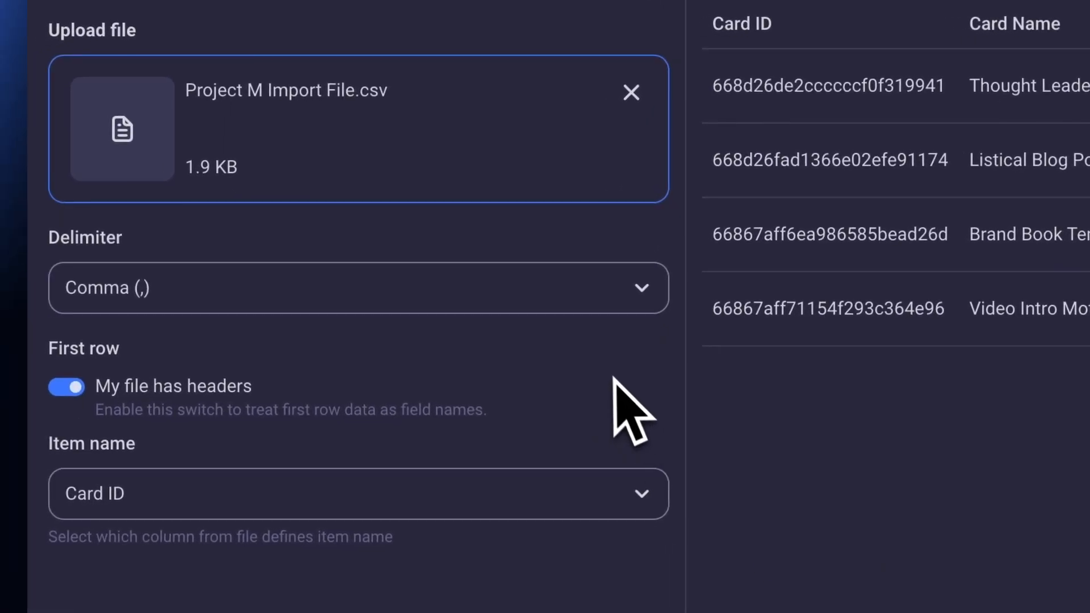
{"action": "left_click", "coordinate": [582, 304]}
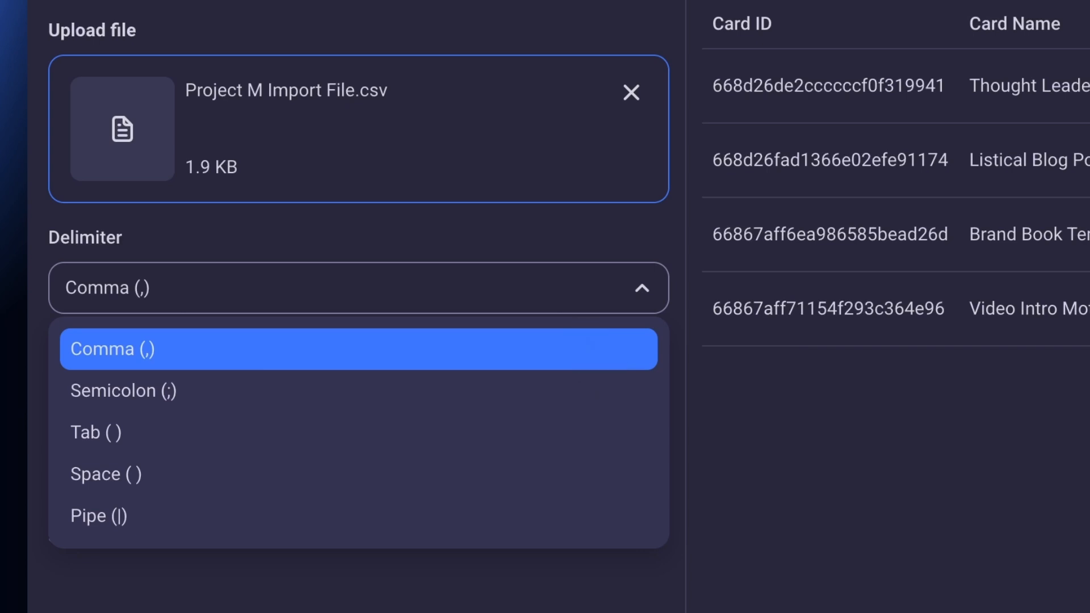
{"action": "left_click", "coordinate": [585, 308]}
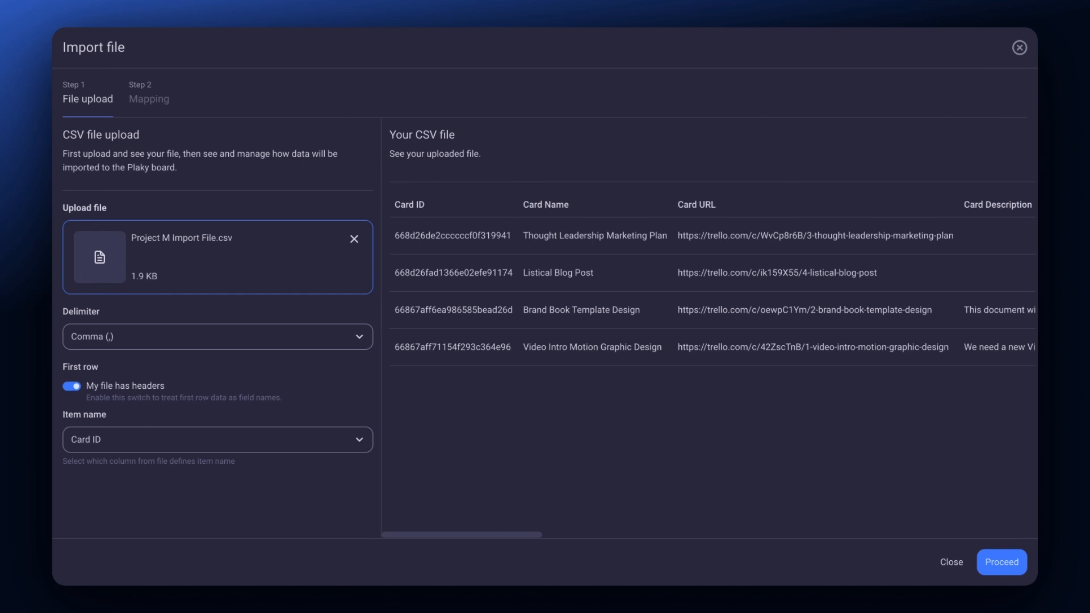
{"action": "left_click", "coordinate": [218, 337]}
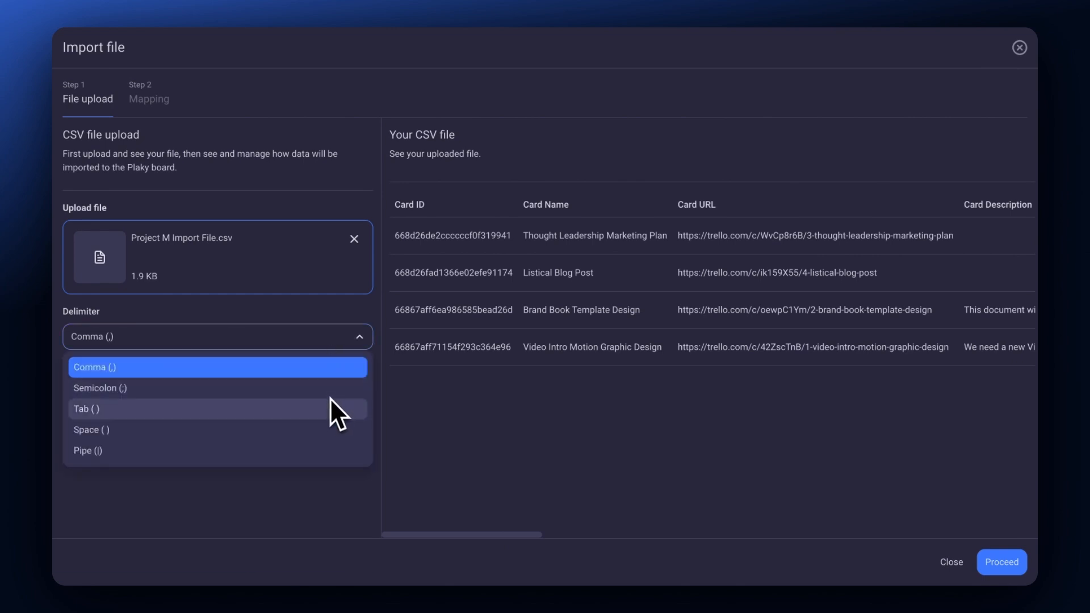
{"action": "left_click", "coordinate": [325, 430]}
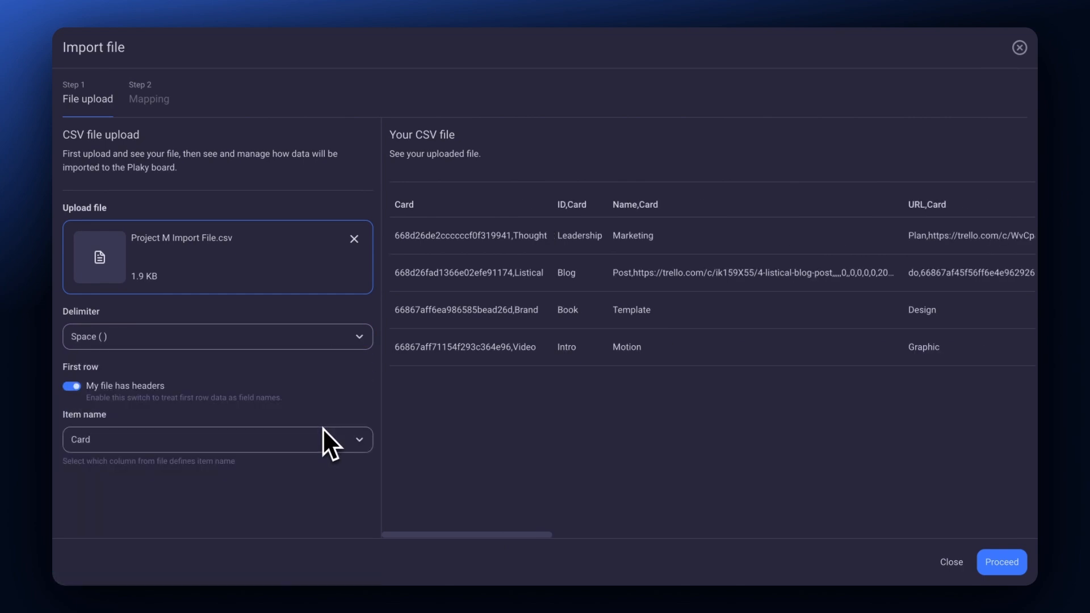
- Set Card Name as the CSV column that defines the item names
{"action": "left_click", "coordinate": [71, 386]}
{"action": "left_click", "coordinate": [137, 436]}
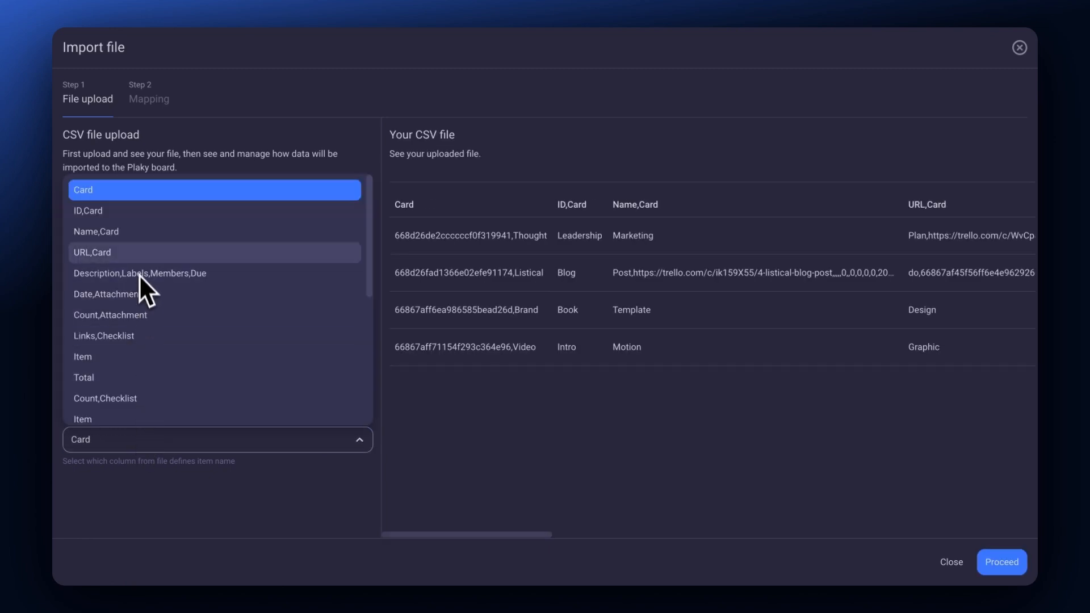
{"action": "left_click", "coordinate": [135, 219]}
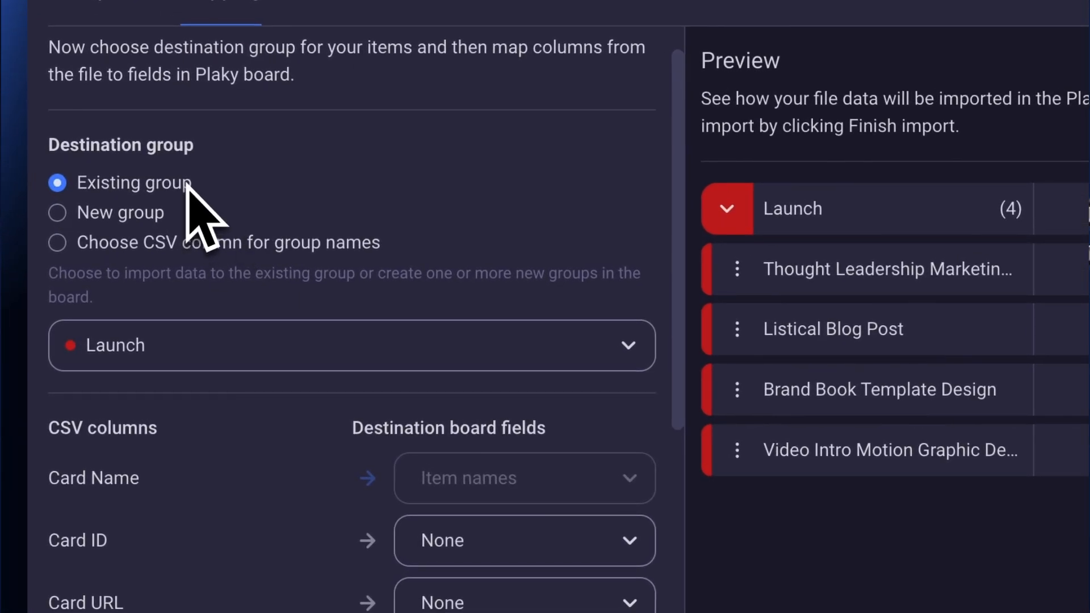
- Set the import destination to a new group named New Marketing
{"action": "left_click", "coordinate": [226, 348]}
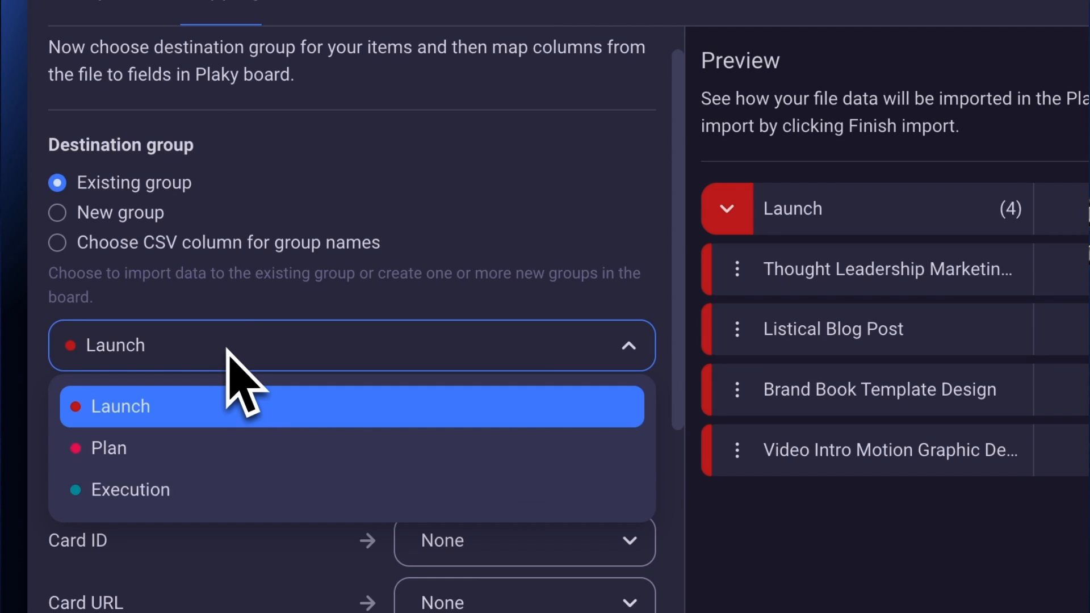
{"action": "left_click", "coordinate": [116, 213]}
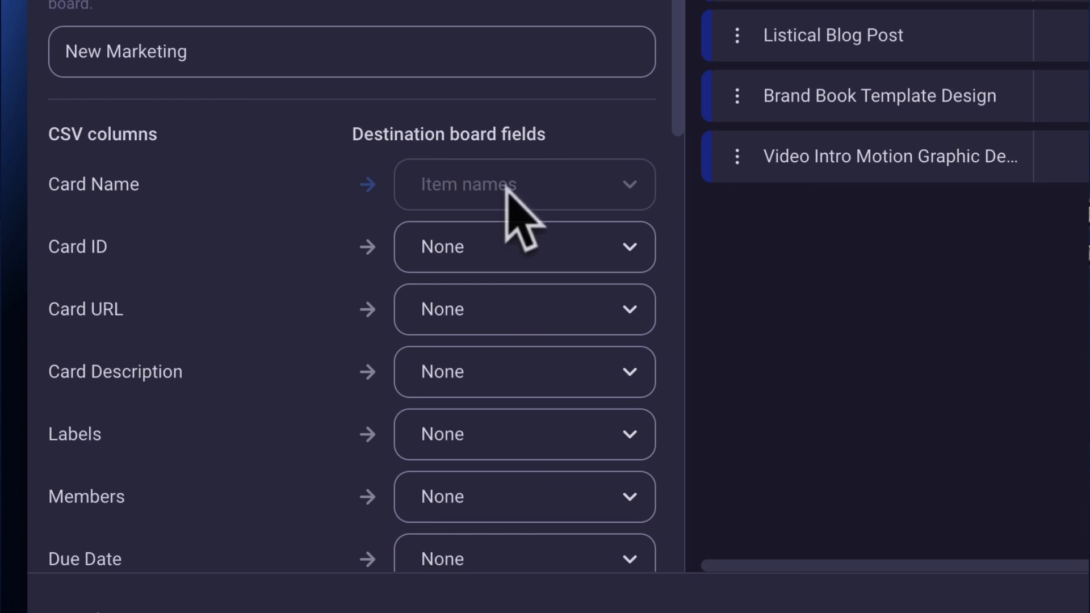
- Map the CSV columns Card Description, Members and Due Date to the board fields Description, Person and Date
{"action": "left_click_drag", "start_coordinate": [681, 127], "coordinate": [688, 284]}
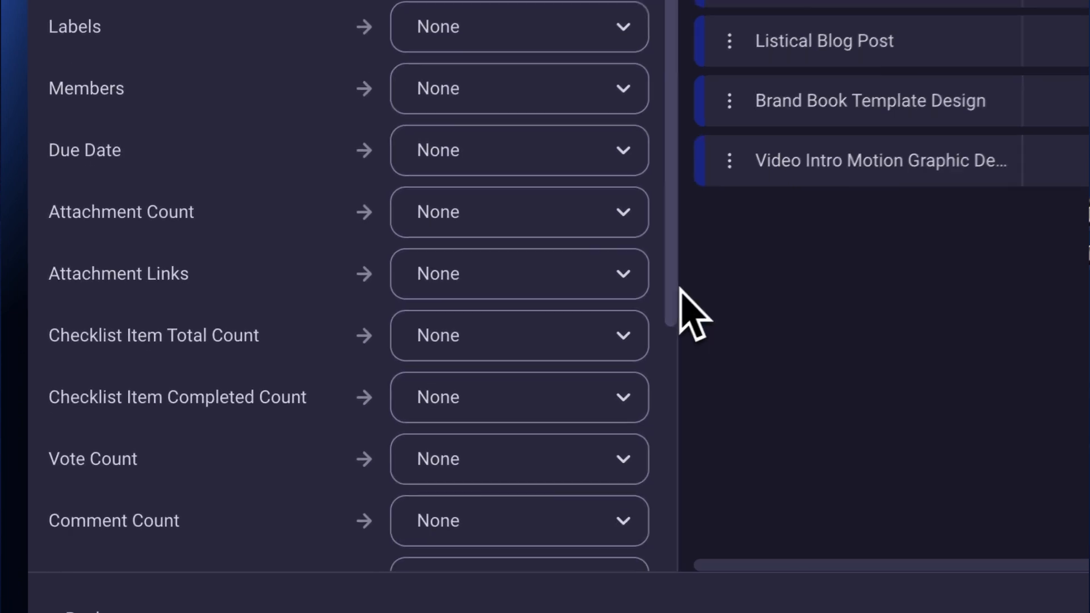
{"action": "left_click", "coordinate": [304, 232]}
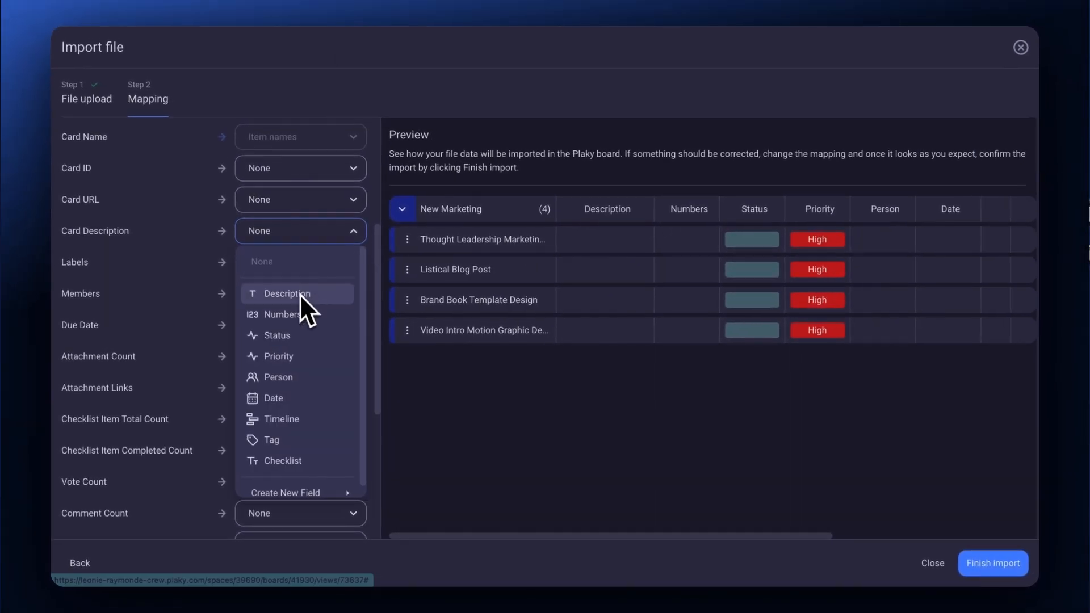
{"action": "left_click", "coordinate": [300, 294]}
{"action": "left_click", "coordinate": [301, 297]}
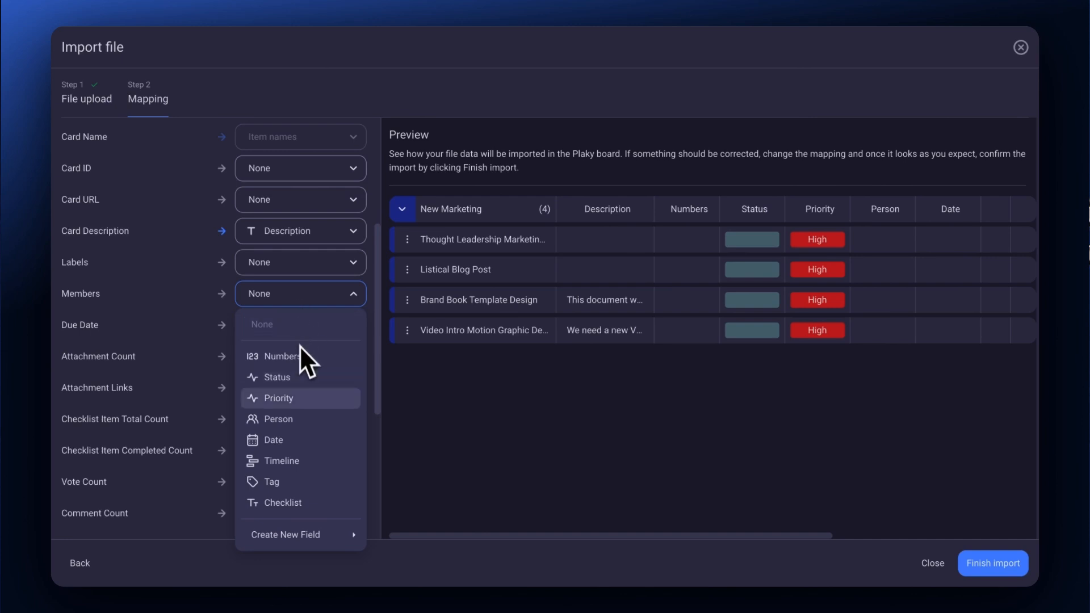
{"action": "left_click", "coordinate": [299, 418]}
{"action": "left_click", "coordinate": [294, 322]}
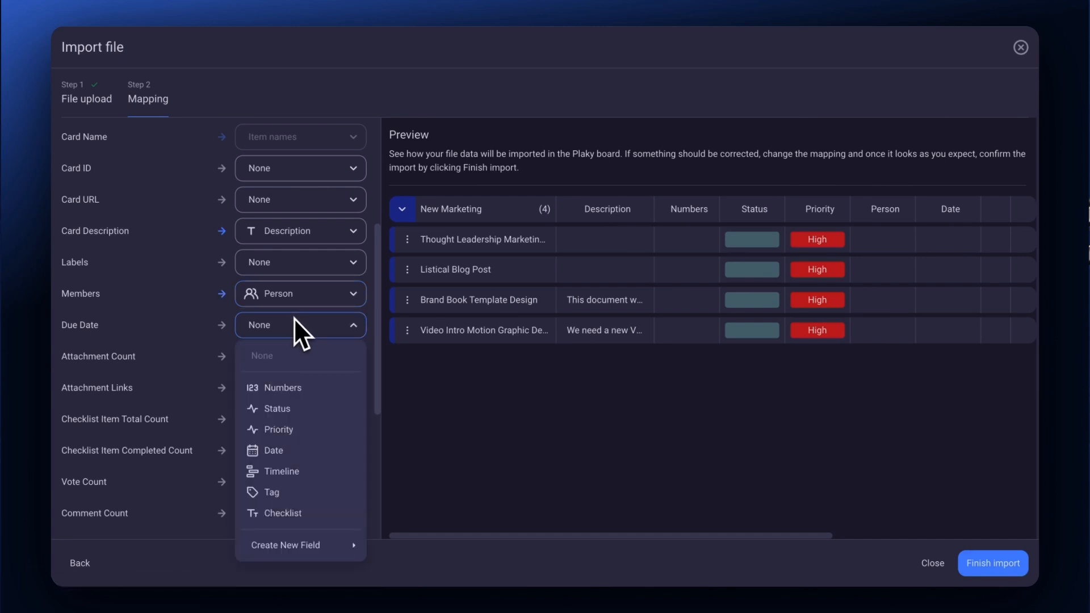
{"action": "left_click", "coordinate": [293, 450]}
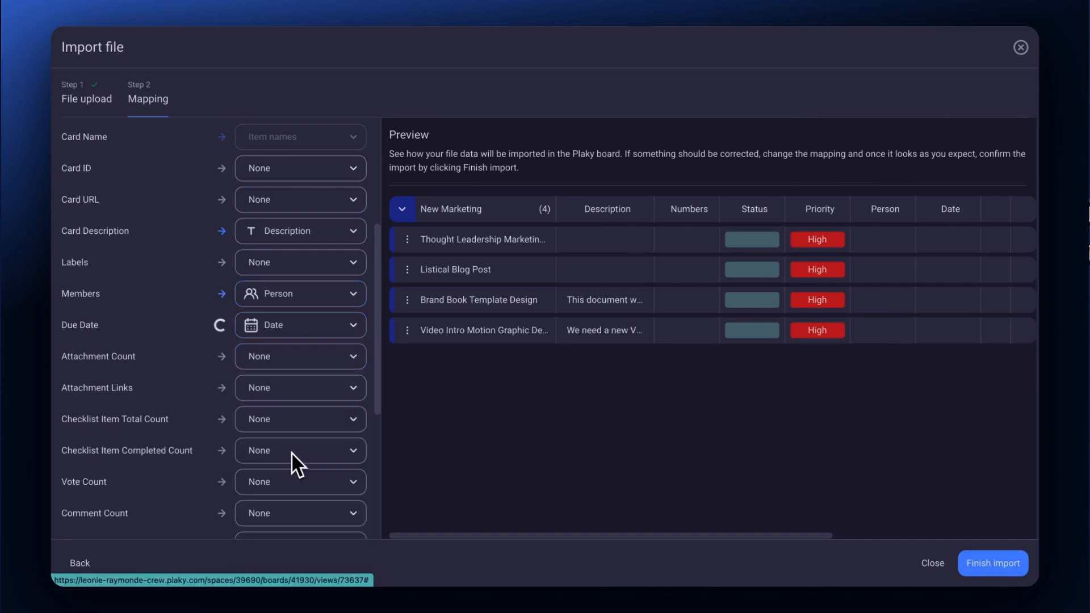
- Map the Attachment Links column to a newly created Link field
{"action": "left_click", "coordinate": [291, 395]}
{"action": "mouse_move", "coordinate": [292, 367]}
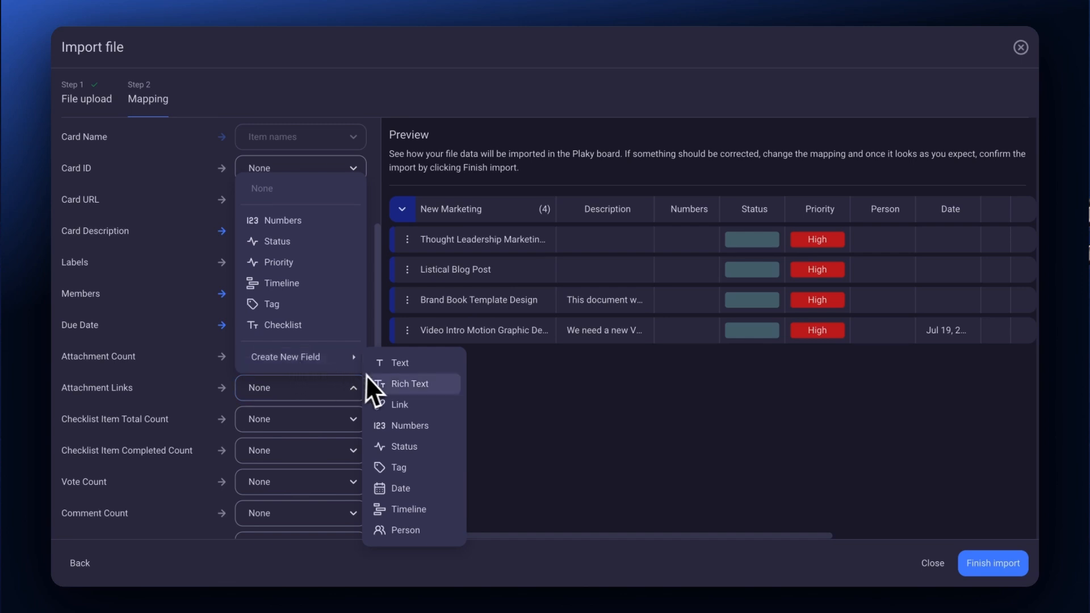
{"action": "left_click", "coordinate": [396, 405]}
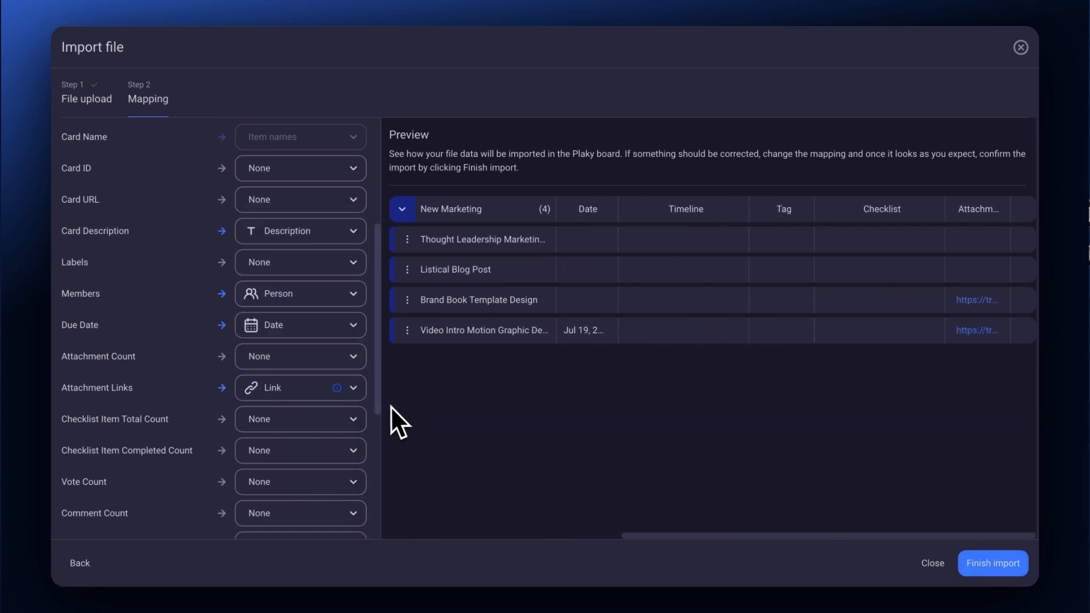
{"action": "left_click", "coordinate": [338, 424]}
{"action": "left_click", "coordinate": [317, 363]}
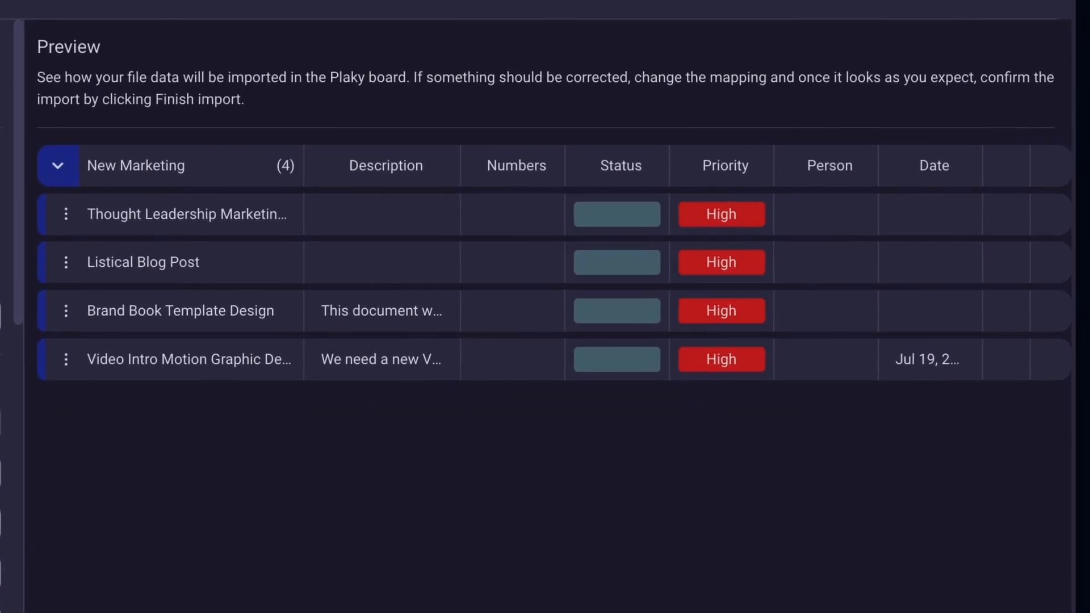
- Check the mapped fields in the New Marketing import preview and finish the import
{"action": "left_click_drag", "start_coordinate": [516, 535], "coordinate": [571, 535]}
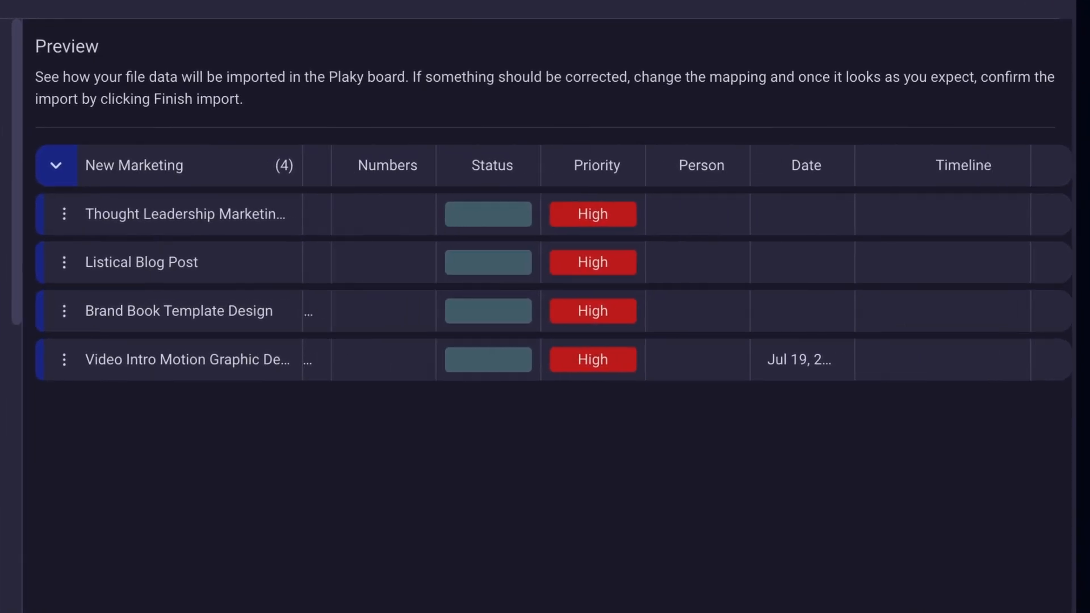
{"action": "scroll", "coordinate": [681, 262], "scroll_direction": "right", "scroll_amount": 5}
{"action": "scroll", "coordinate": [681, 262], "scroll_direction": "left", "scroll_amount": 6}
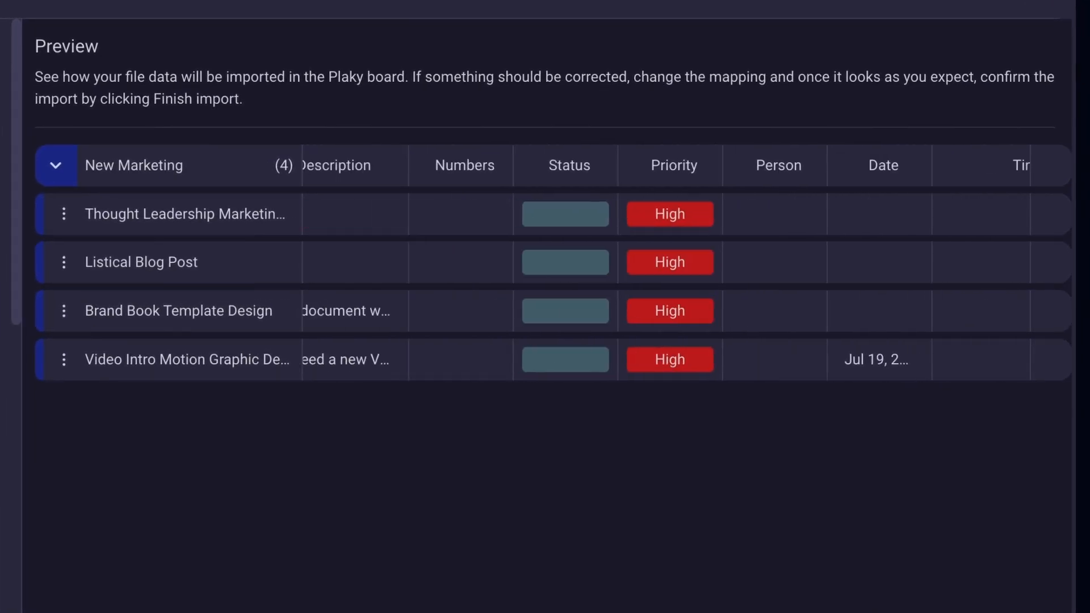
{"action": "scroll", "coordinate": [681, 263], "scroll_direction": "left", "scroll_amount": 1}
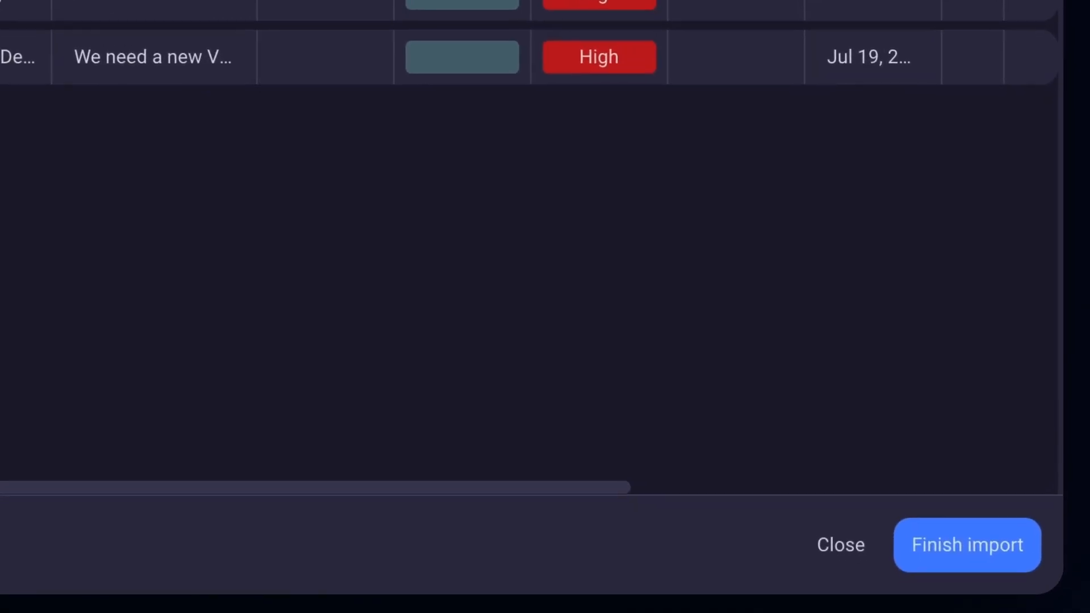
{"action": "left_click", "coordinate": [949, 557]}
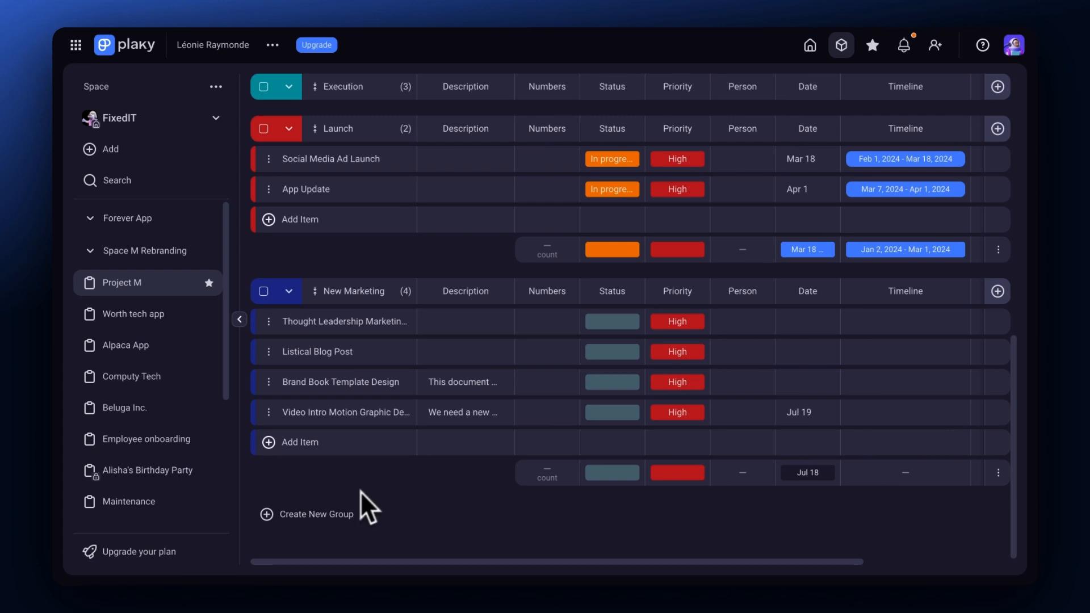
- Turn on bulk edit for the New Marketing group and select its first three items
{"action": "left_click", "coordinate": [288, 291]}
{"action": "left_click", "coordinate": [291, 394]}
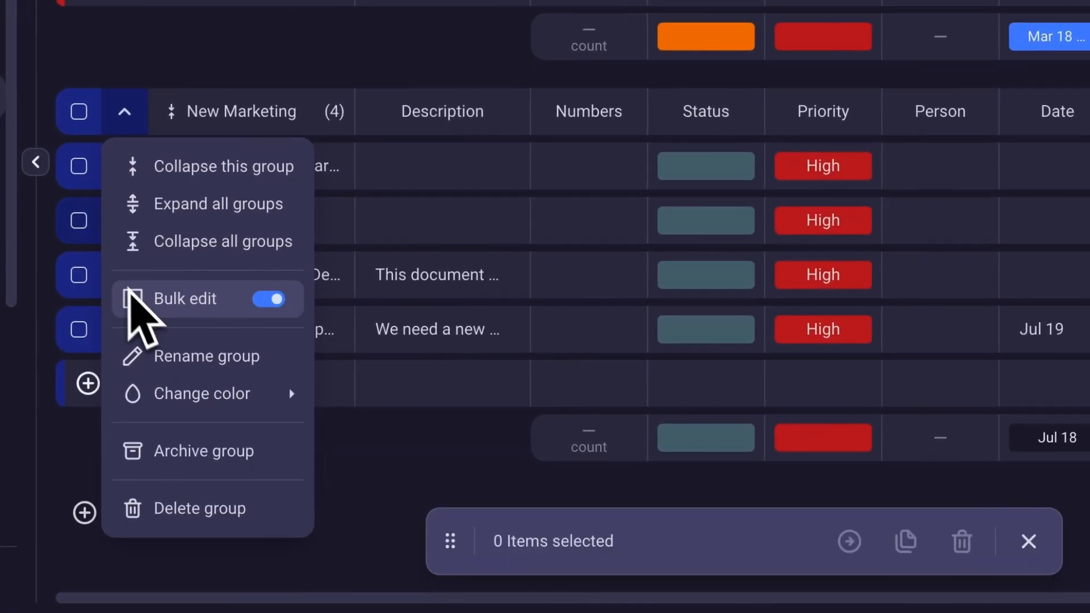
{"action": "left_click", "coordinate": [78, 166]}
{"action": "left_click", "coordinate": [78, 221]}
{"action": "left_click", "coordinate": [78, 275]}
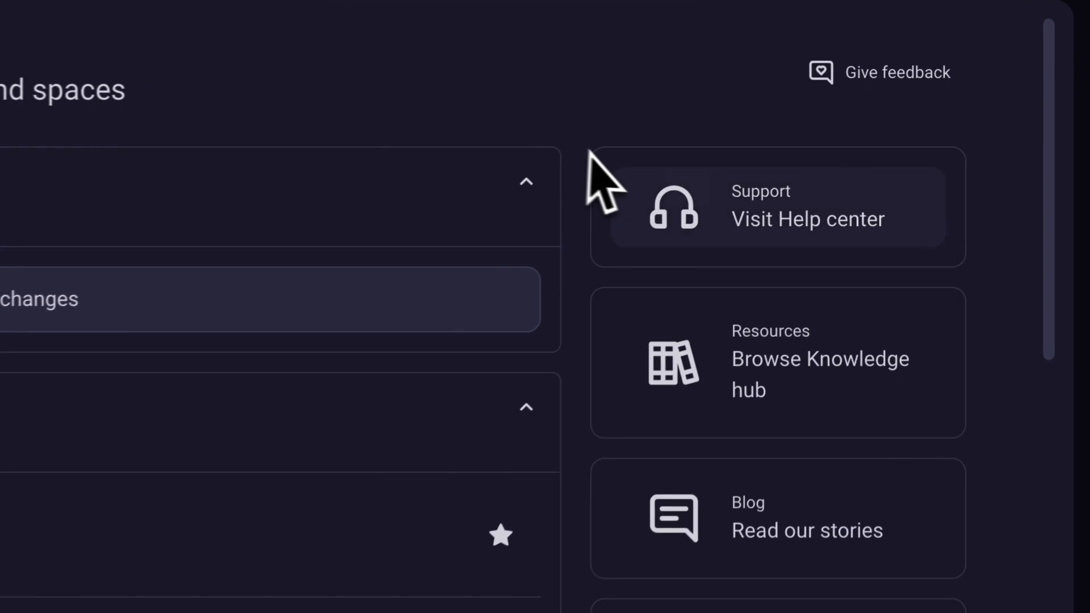
- Open the Help center from the home page's support resources
{"action": "left_click", "coordinate": [841, 179]}
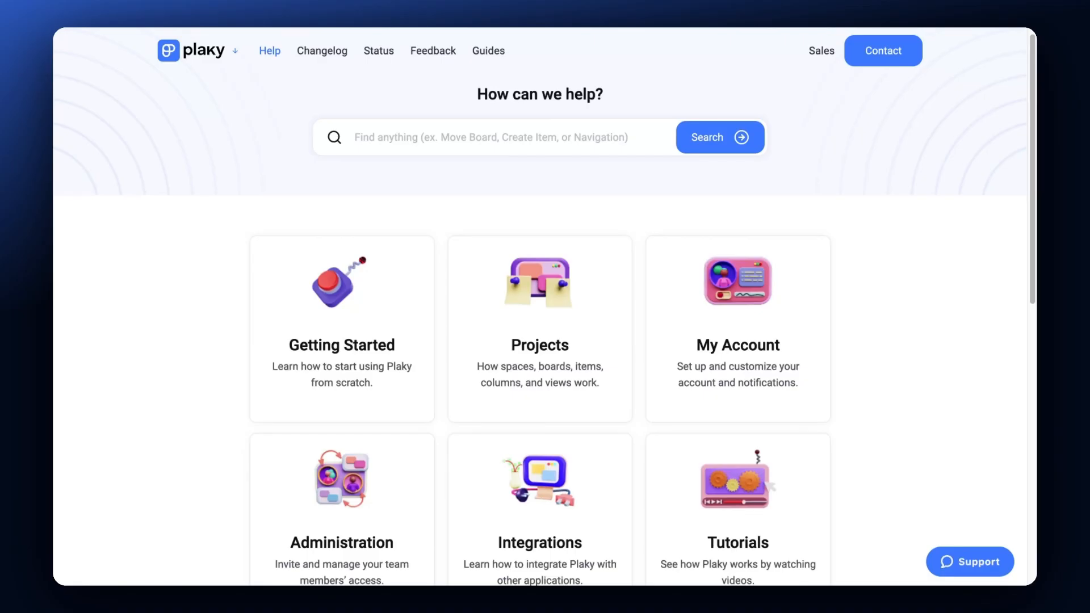